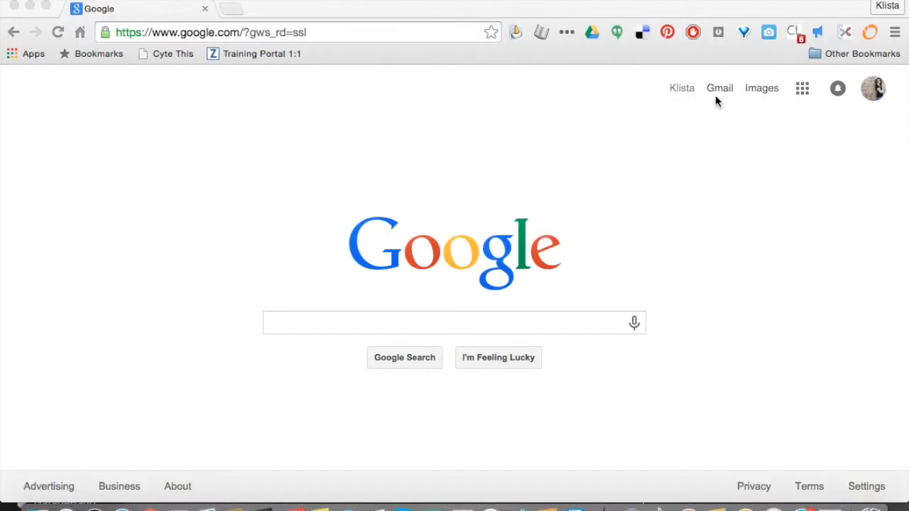
Open the Gmail inbox from the Google home page.
{"action": "left_click", "coordinate": [719, 91]}
{"action": "left_click", "coordinate": [720, 91]}
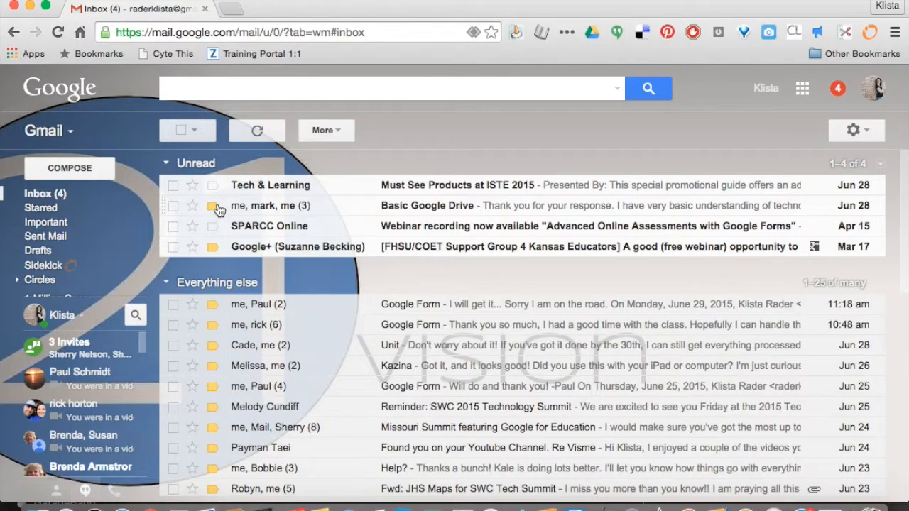
Mark the unread Tech & Learning conversation as important and clear its importance marker again.
{"action": "mouse_move", "coordinate": [212, 211]}
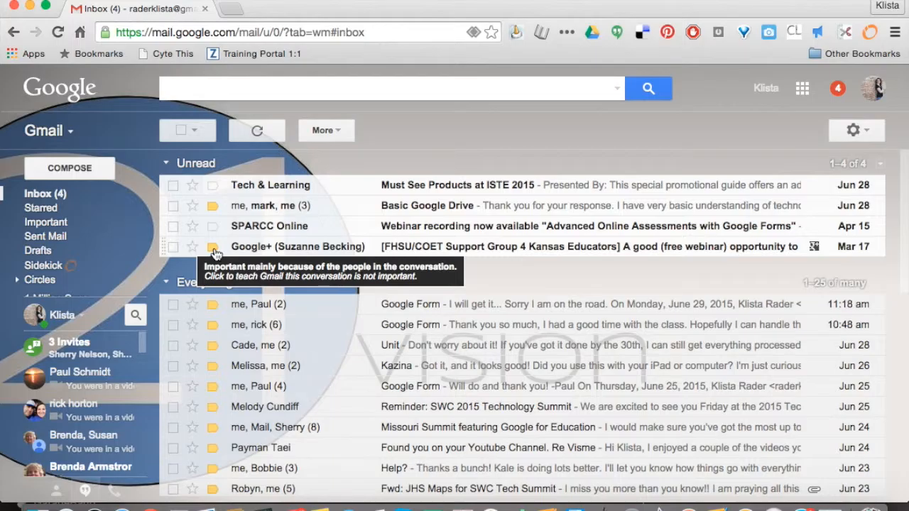
{"action": "left_click", "coordinate": [213, 186]}
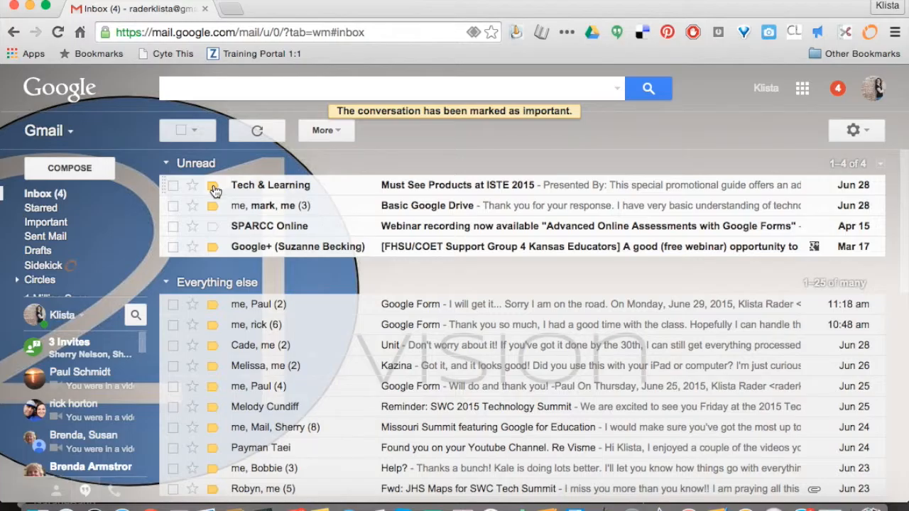
{"action": "left_click", "coordinate": [213, 186]}
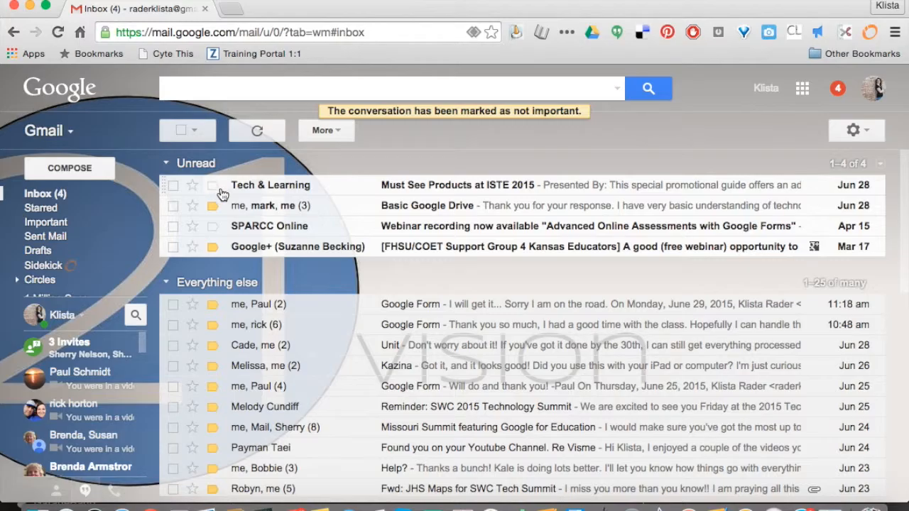
Look through the label list and examine the sublabels nested under EdCamp.
{"action": "mouse_move", "coordinate": [64, 233]}
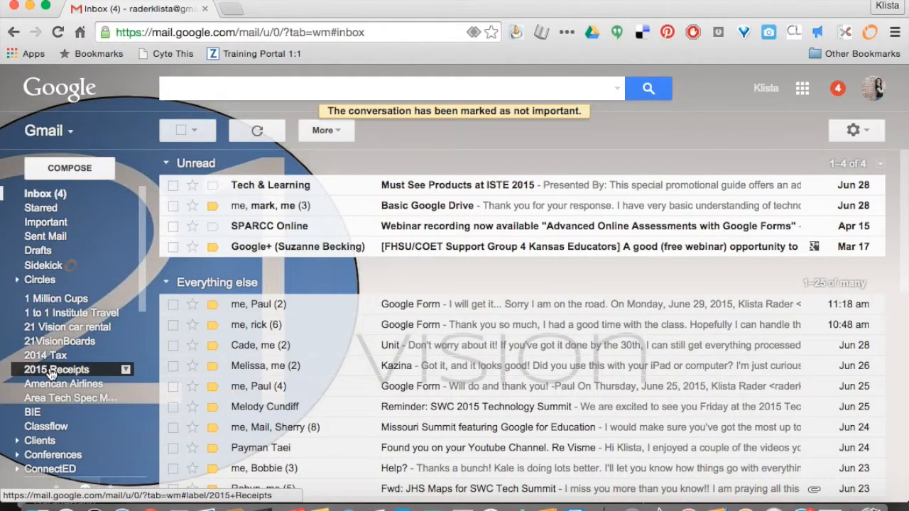
{"action": "scroll", "coordinate": [49, 356], "scroll_direction": "down", "scroll_amount": 3}
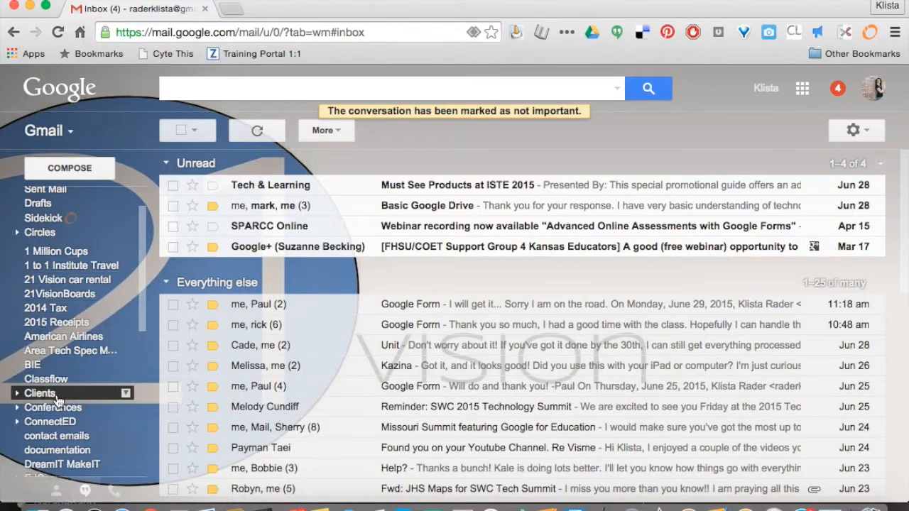
{"action": "scroll", "coordinate": [57, 395], "scroll_direction": "down", "scroll_amount": 1}
{"action": "scroll", "coordinate": [58, 400], "scroll_direction": "down", "scroll_amount": 1}
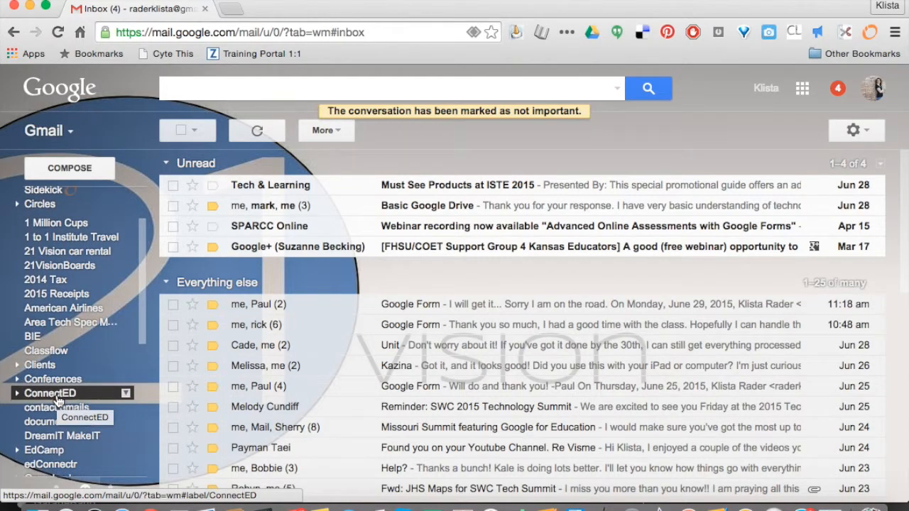
{"action": "scroll", "coordinate": [58, 401], "scroll_direction": "up", "scroll_amount": 2}
{"action": "scroll", "coordinate": [58, 402], "scroll_direction": "down", "scroll_amount": 5}
{"action": "scroll", "coordinate": [58, 401], "scroll_direction": "down", "scroll_amount": 5}
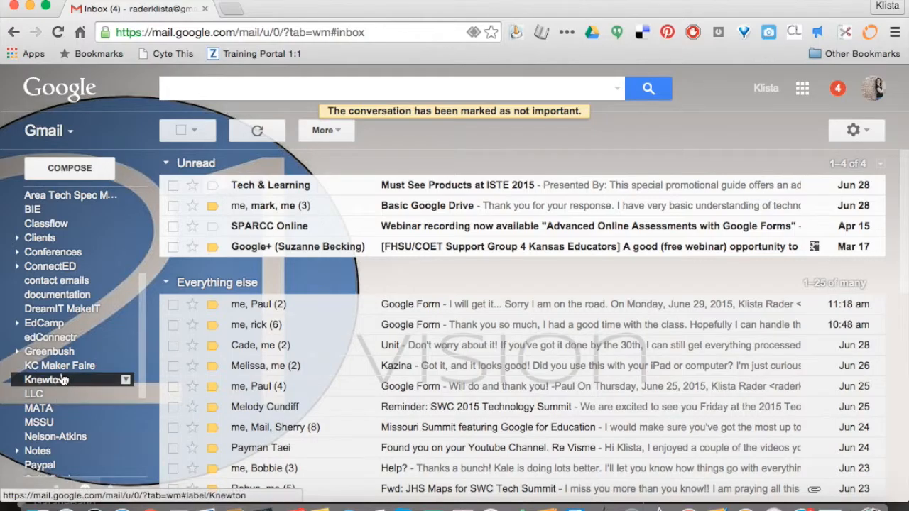
{"action": "left_click", "coordinate": [20, 324]}
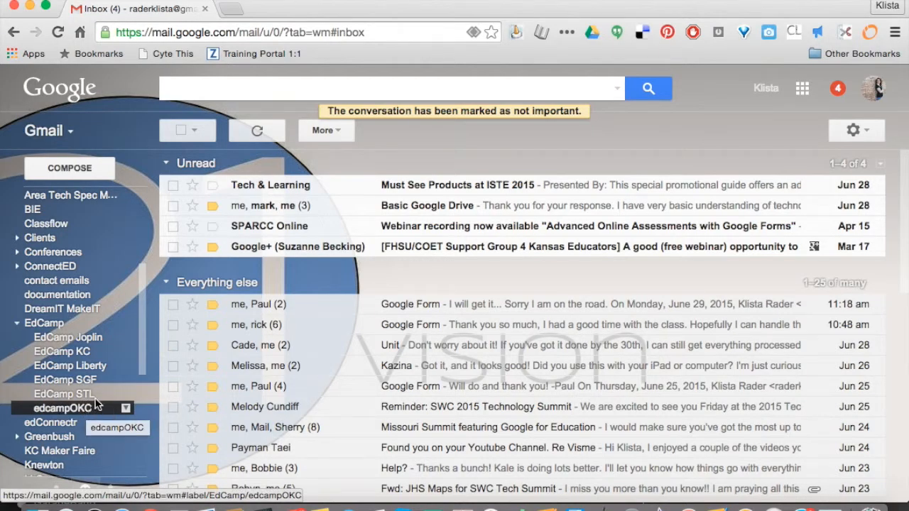
{"action": "left_click", "coordinate": [16, 326]}
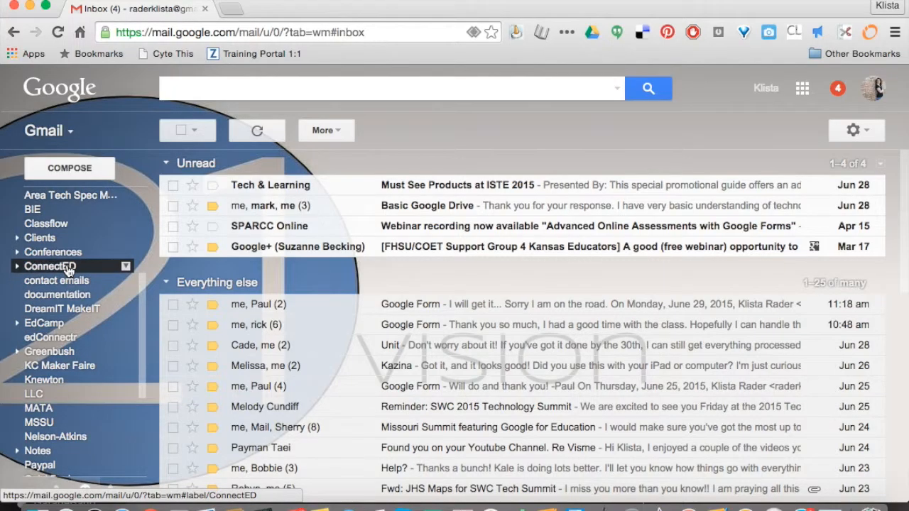
View the conversations under the EdCamp label and under its EdCamp KC sublabel.
{"action": "left_click", "coordinate": [44, 324]}
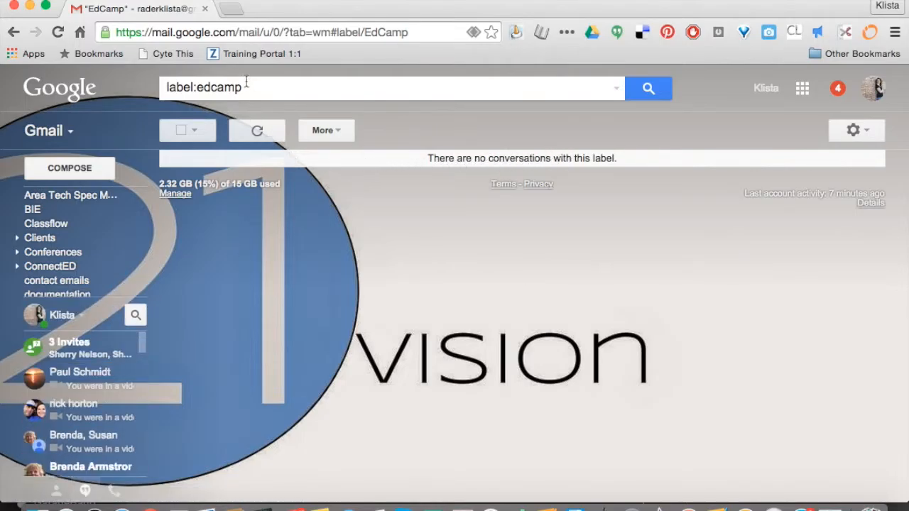
{"action": "mouse_move", "coordinate": [75, 305]}
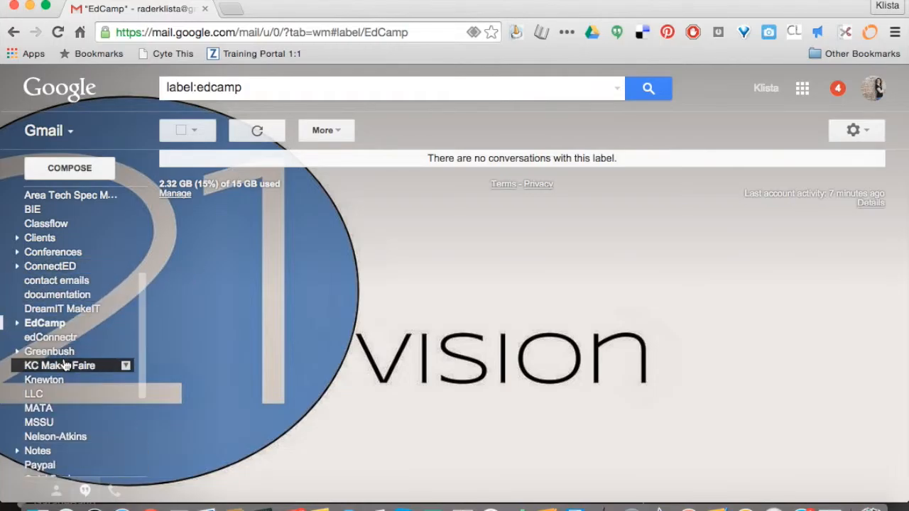
{"action": "left_click", "coordinate": [17, 324]}
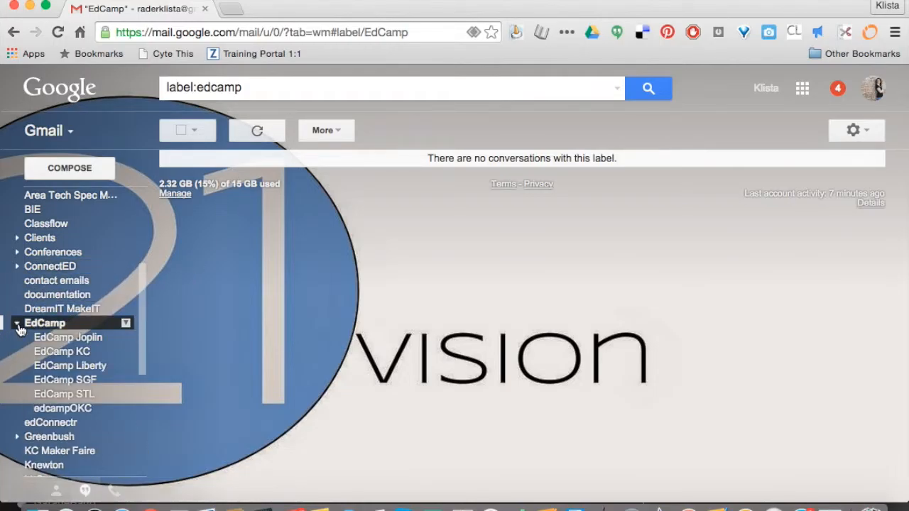
{"action": "left_click", "coordinate": [85, 353]}
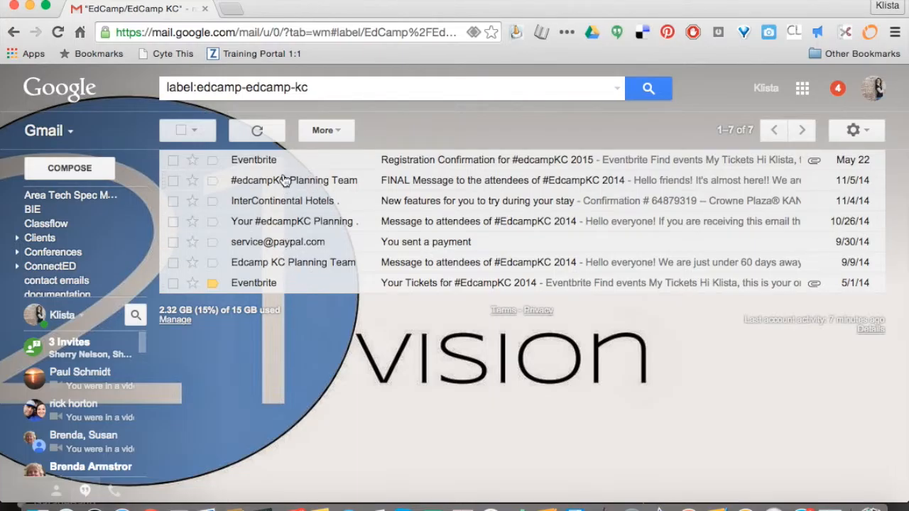
View the "Registration Confirmation for #edcampKC 2015" email and return to the inbox.
{"action": "left_click", "coordinate": [306, 161]}
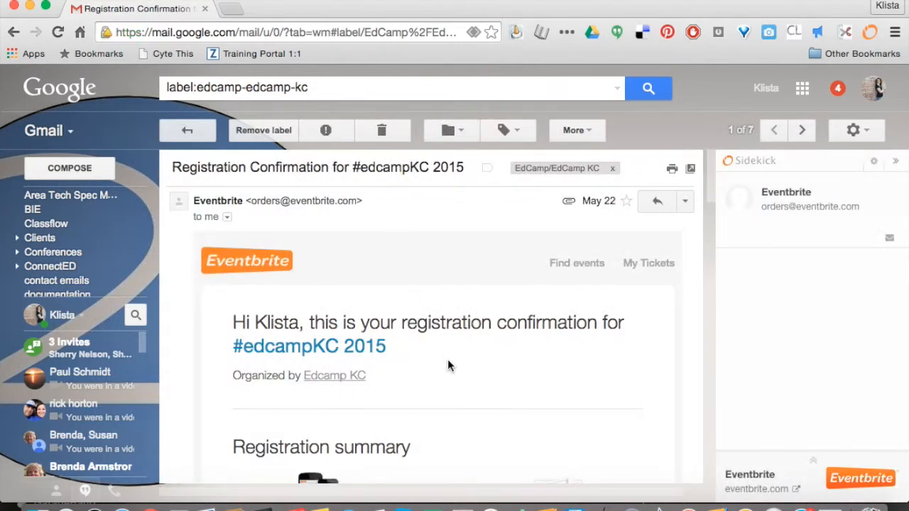
{"action": "scroll", "coordinate": [448, 366], "scroll_direction": "down", "scroll_amount": 1}
{"action": "scroll", "coordinate": [448, 366], "scroll_direction": "up", "scroll_amount": 1}
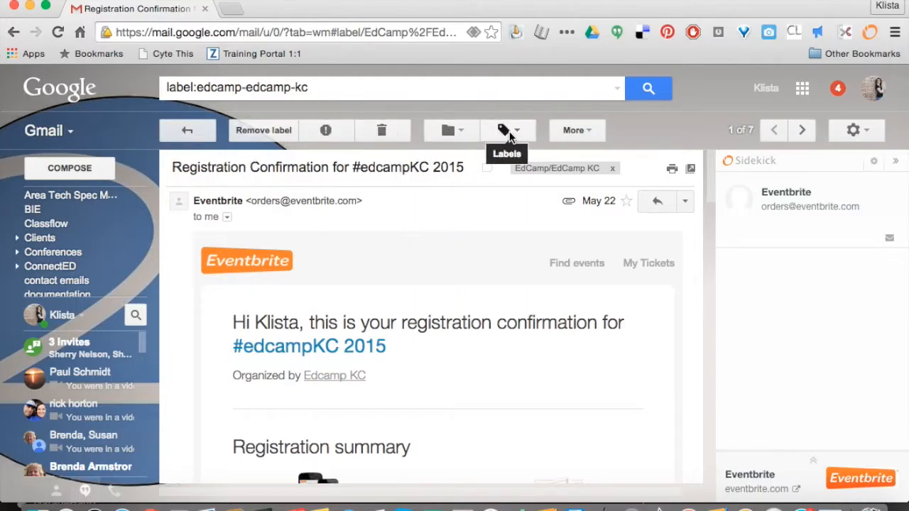
{"action": "left_click", "coordinate": [187, 130]}
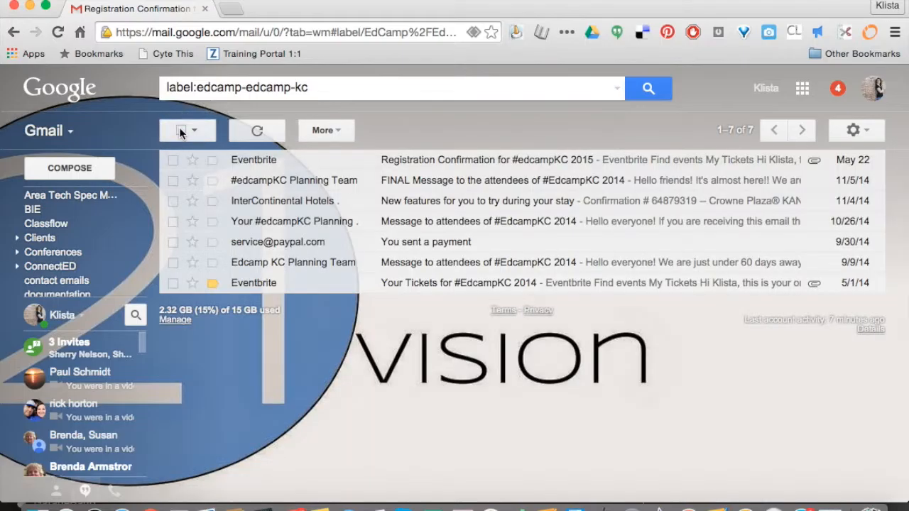
{"action": "scroll", "coordinate": [80, 225], "scroll_direction": "up", "scroll_amount": 5}
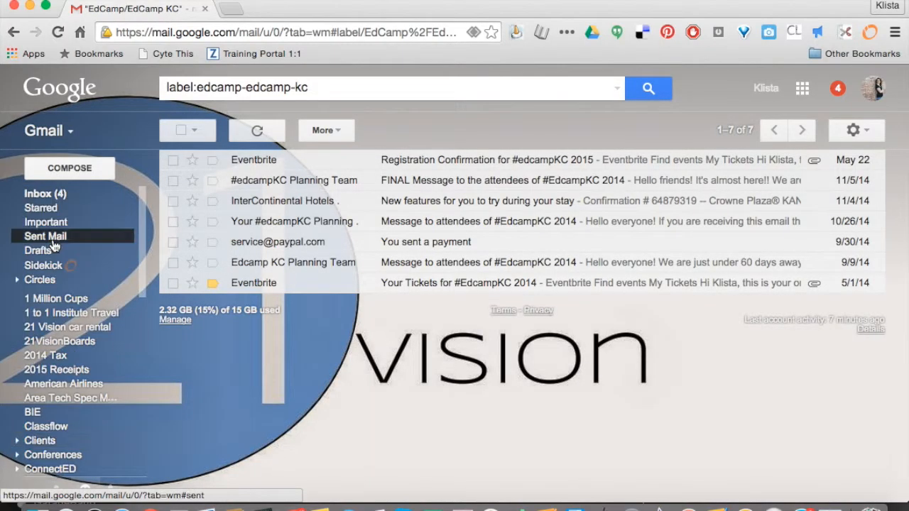
{"action": "left_click", "coordinate": [60, 195]}
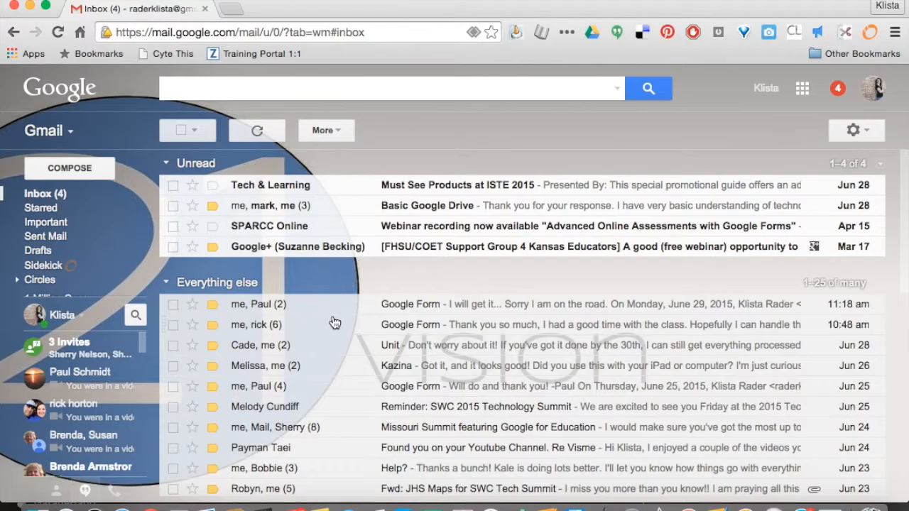
Open the "Must See Products at ISTE 2015" email and apply a new label named "Tech & Learning" to it.
{"action": "left_click", "coordinate": [331, 186]}
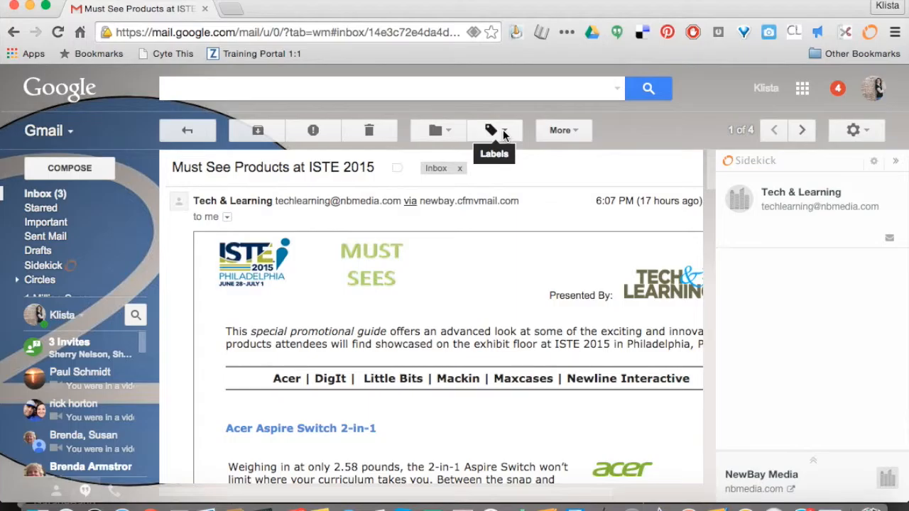
{"action": "left_click", "coordinate": [503, 130]}
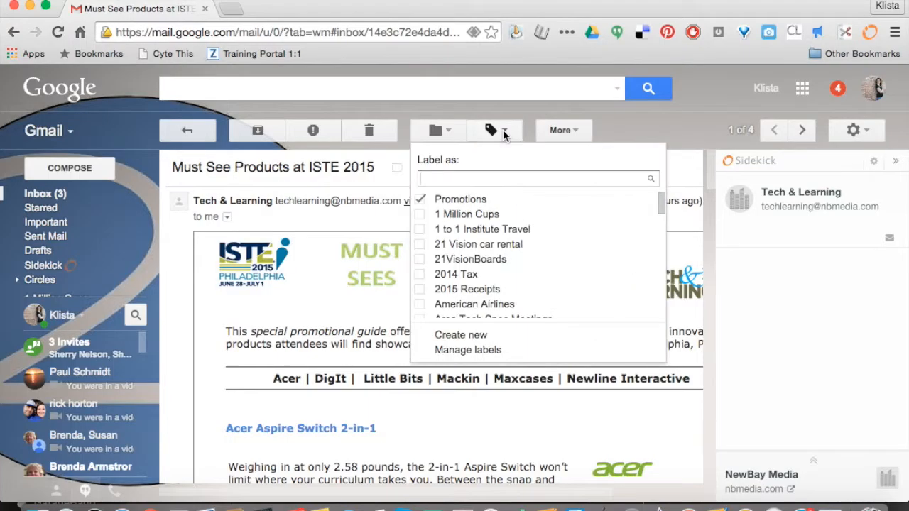
{"action": "left_click", "coordinate": [463, 336]}
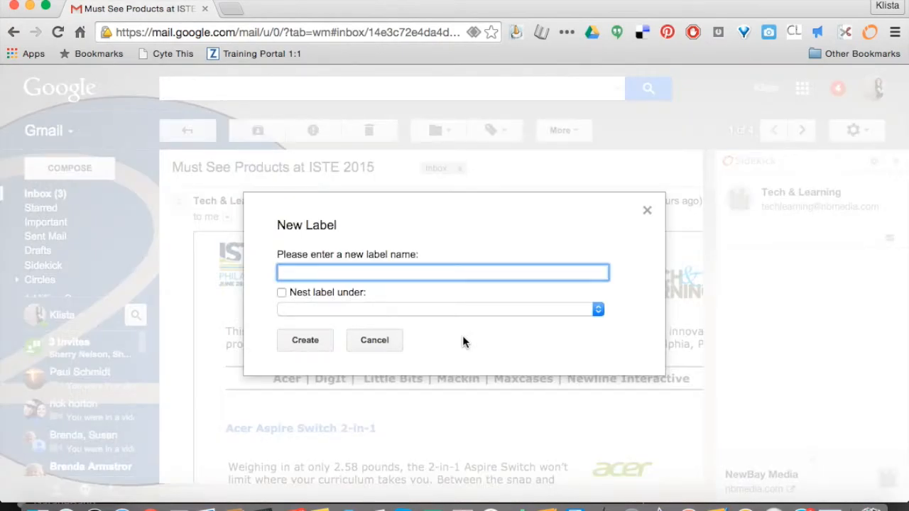
{"action": "type", "text": "Tech & Learning"}
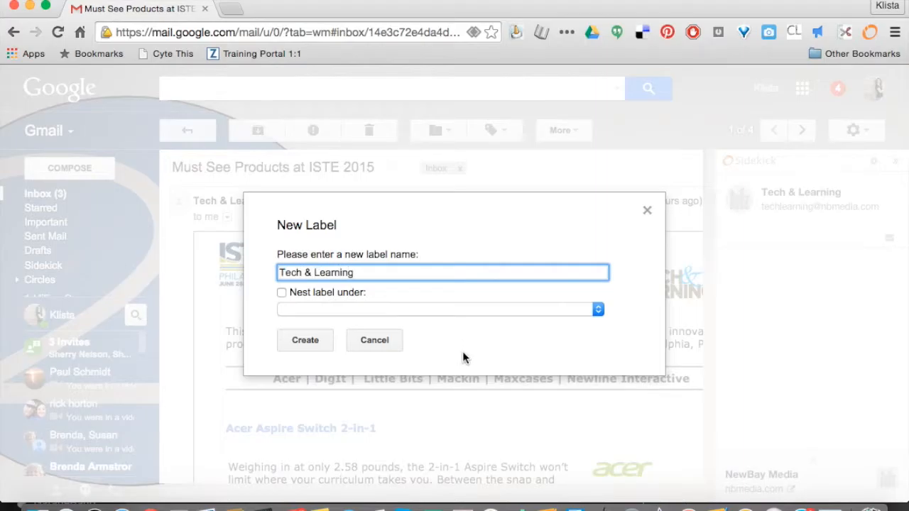
{"action": "left_click", "coordinate": [309, 340]}
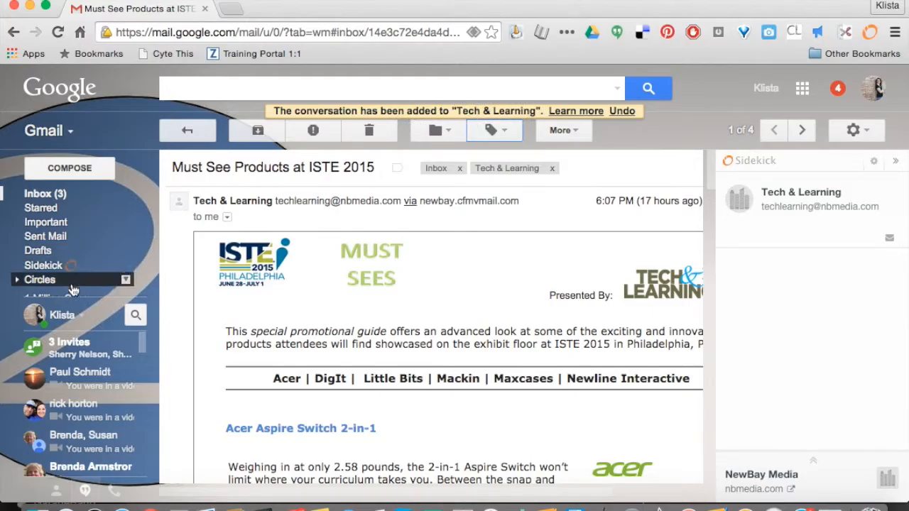
Find the Tech & Learning label in the label list and view its display and editing options.
{"action": "scroll", "coordinate": [64, 370], "scroll_direction": "down", "scroll_amount": 3}
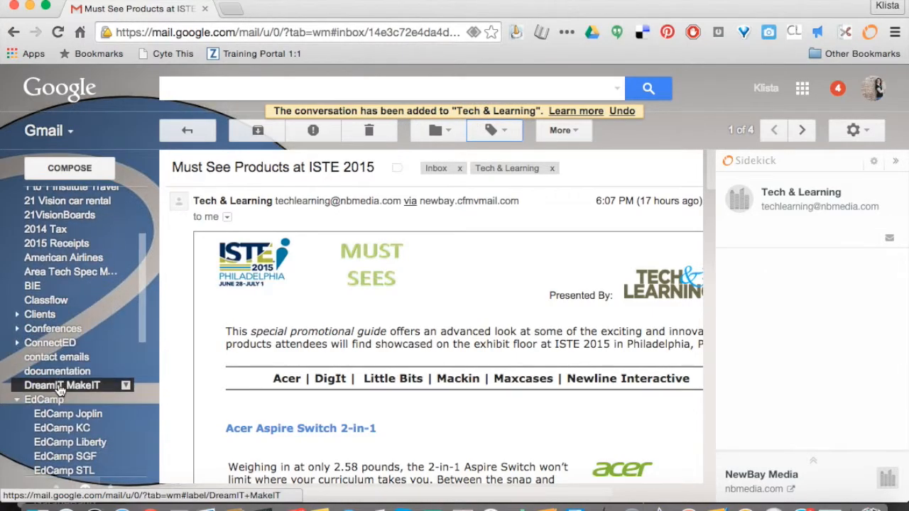
{"action": "scroll", "coordinate": [60, 389], "scroll_direction": "down", "scroll_amount": 8}
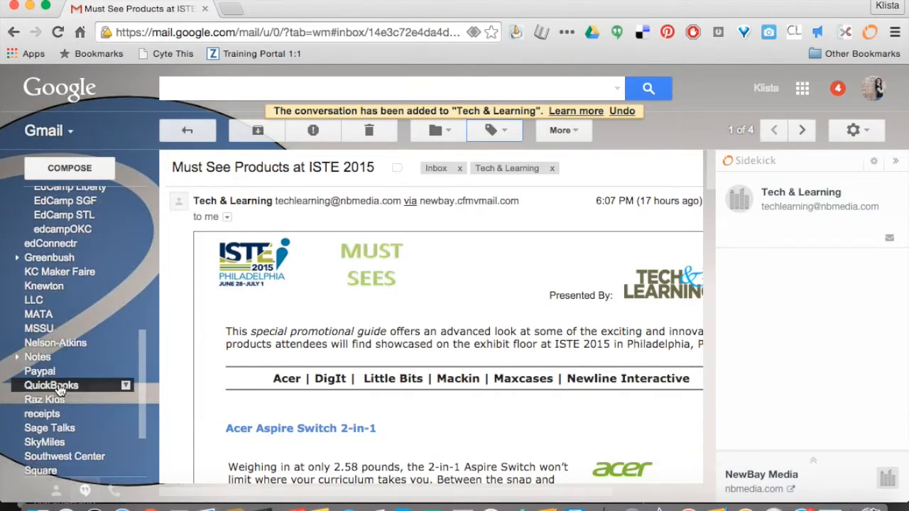
{"action": "scroll", "coordinate": [58, 388], "scroll_direction": "down", "scroll_amount": 3}
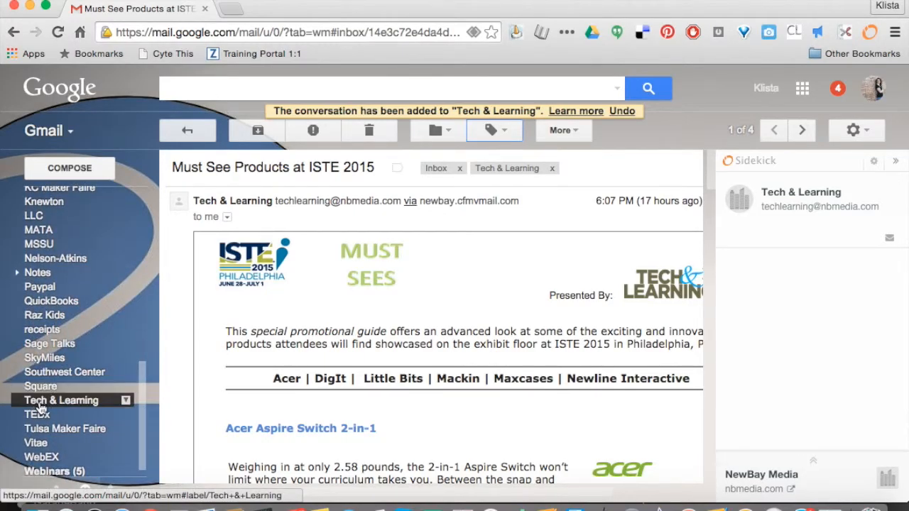
{"action": "left_click", "coordinate": [126, 401]}
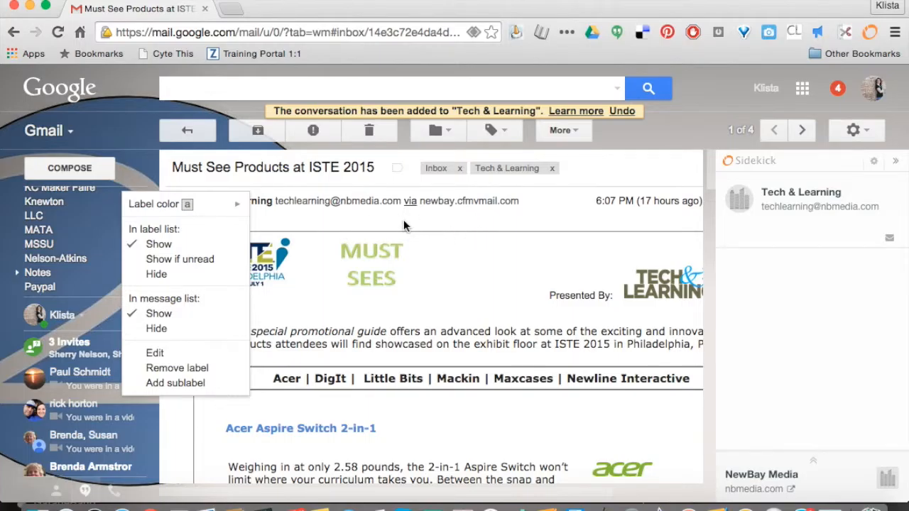
{"action": "left_click", "coordinate": [343, 201]}
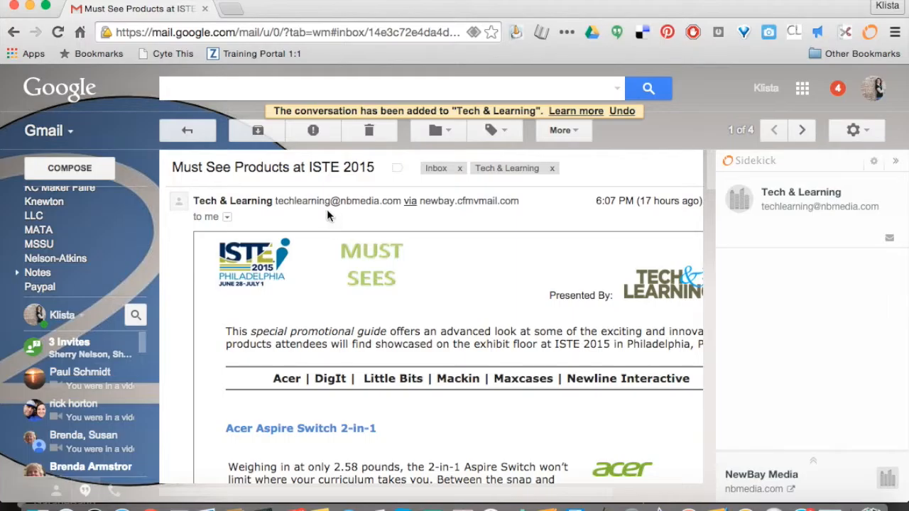
Copy the sender's email address from the header of the open Tech & Learning message.
{"action": "left_click_drag", "start_coordinate": [275, 201], "coordinate": [402, 201]}
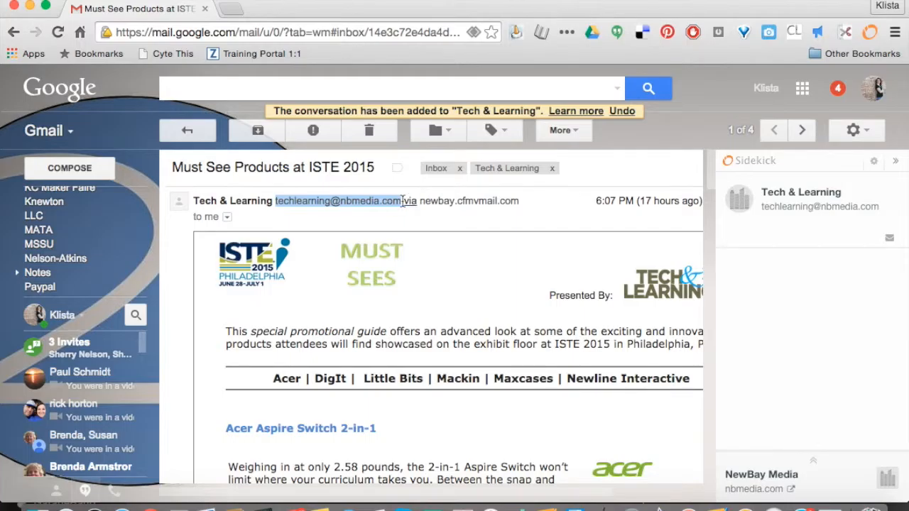
{"action": "right_click", "coordinate": [374, 201]}
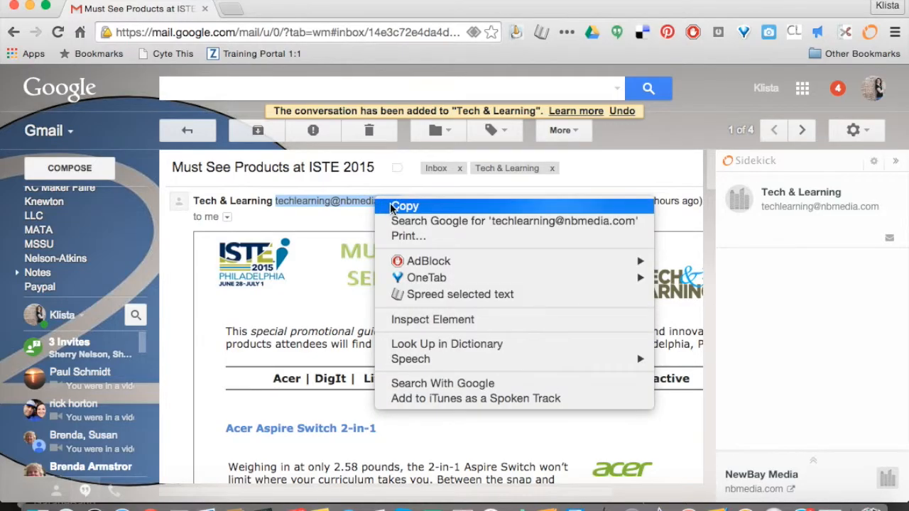
{"action": "left_click", "coordinate": [394, 206]}
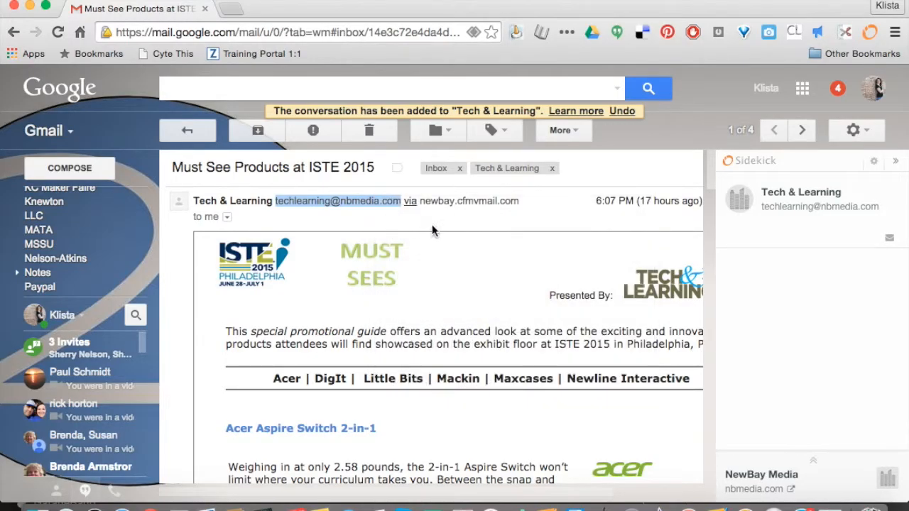
Open the label settings of the Gmail account.
{"action": "left_click", "coordinate": [866, 132]}
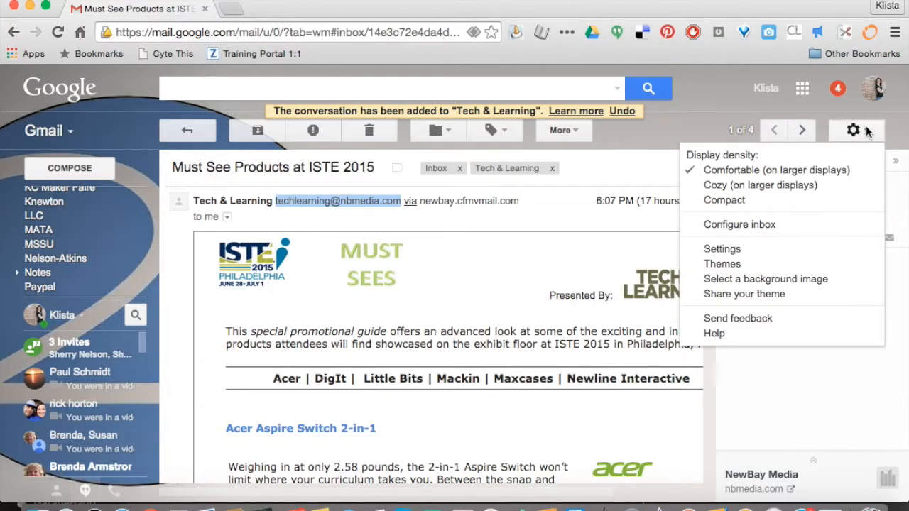
{"action": "left_click", "coordinate": [737, 252]}
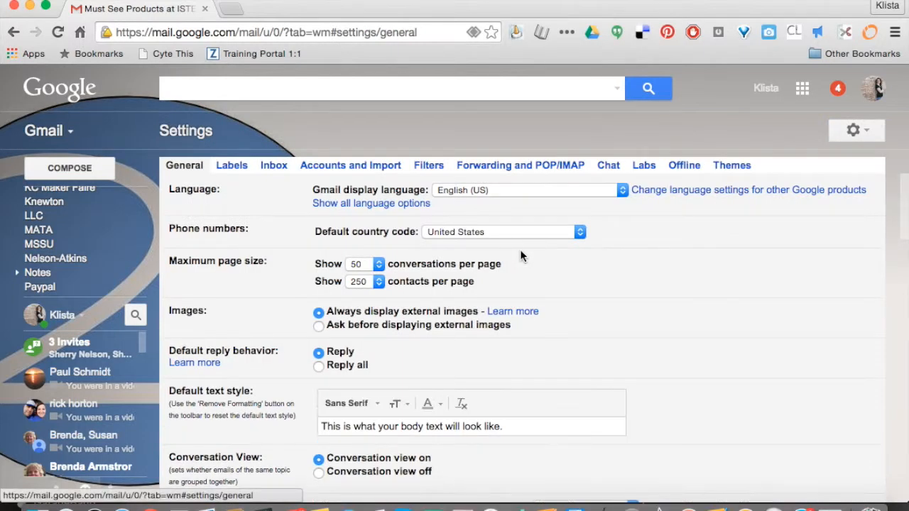
{"action": "left_click", "coordinate": [234, 165]}
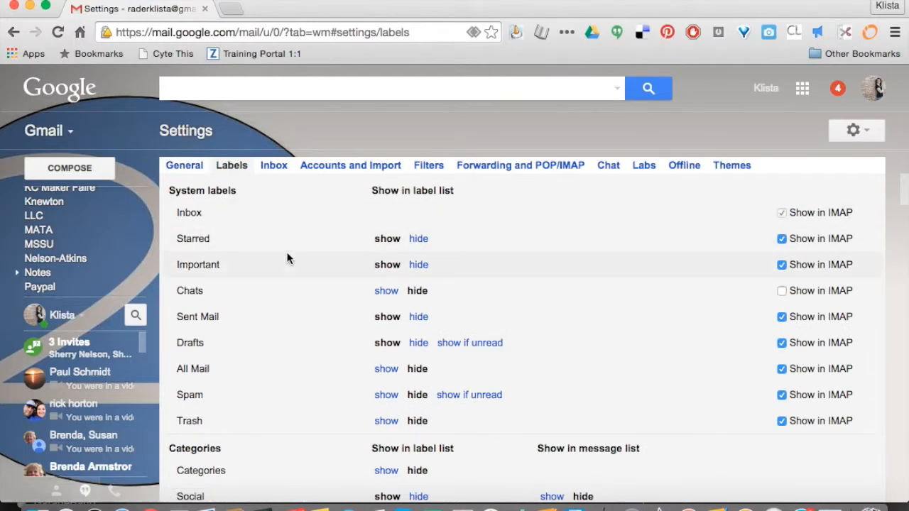
Look through the label settings down to the custom labels and view the options for creating a new label.
{"action": "scroll", "coordinate": [287, 257], "scroll_direction": "down", "scroll_amount": 2}
{"action": "scroll", "coordinate": [287, 258], "scroll_direction": "down", "scroll_amount": 8}
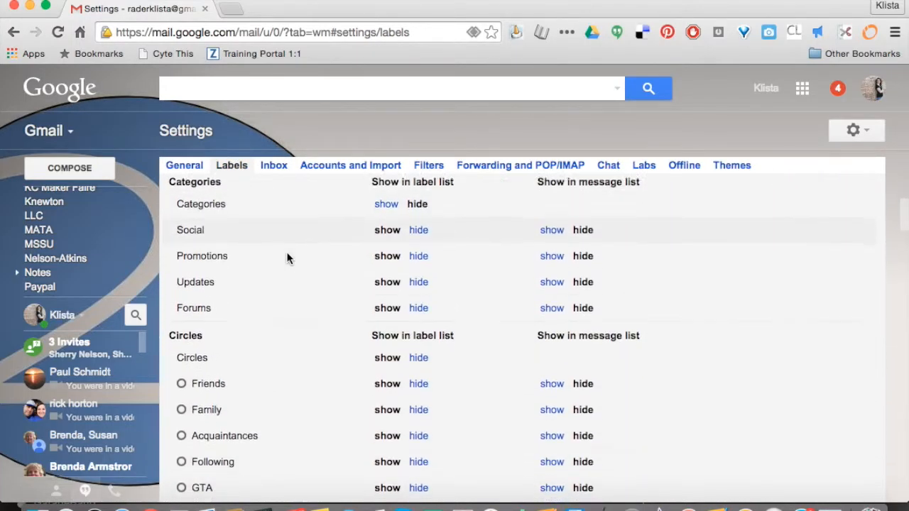
{"action": "scroll", "coordinate": [287, 258], "scroll_direction": "down", "scroll_amount": 5}
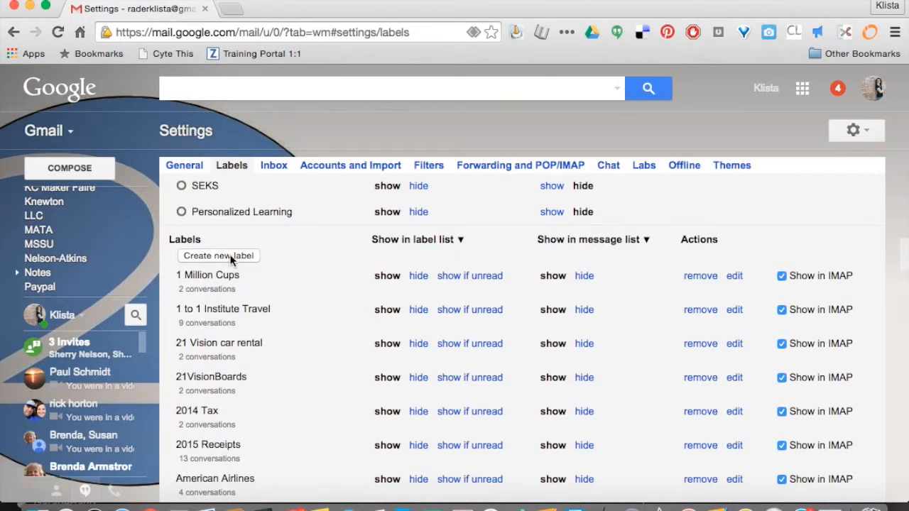
{"action": "scroll", "coordinate": [230, 259], "scroll_direction": "down", "scroll_amount": 1}
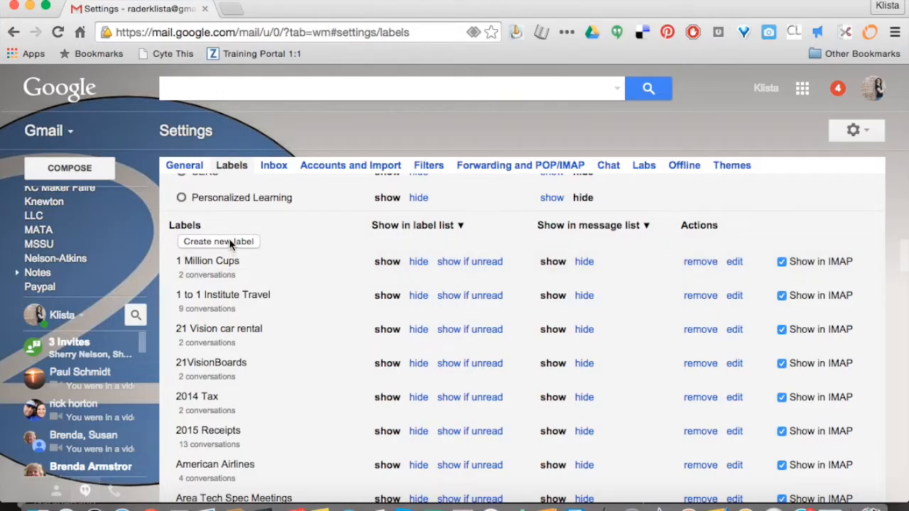
{"action": "left_click", "coordinate": [217, 241]}
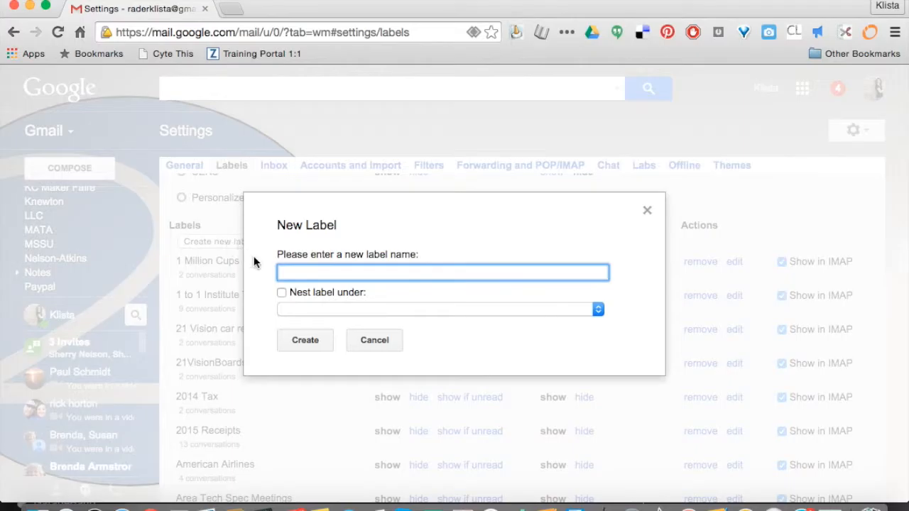
{"action": "left_click", "coordinate": [374, 341]}
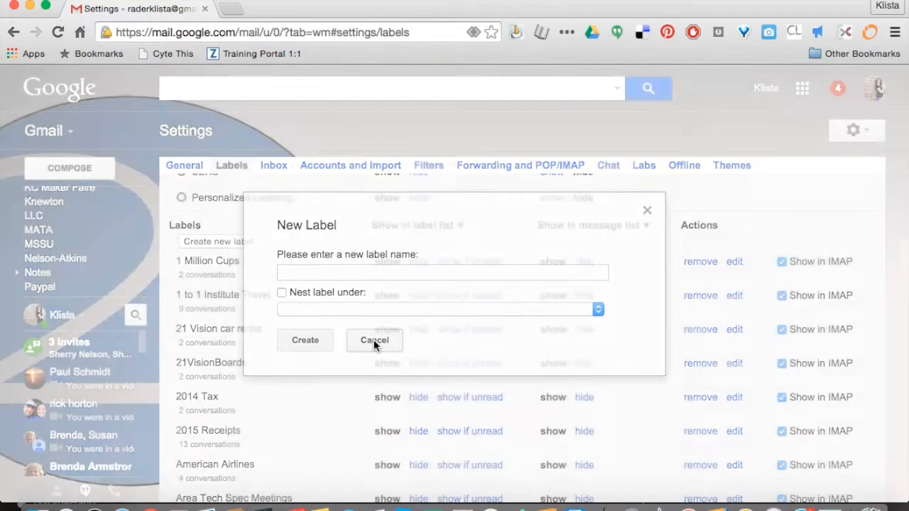
{"action": "scroll", "coordinate": [241, 306], "scroll_direction": "up", "scroll_amount": 15}
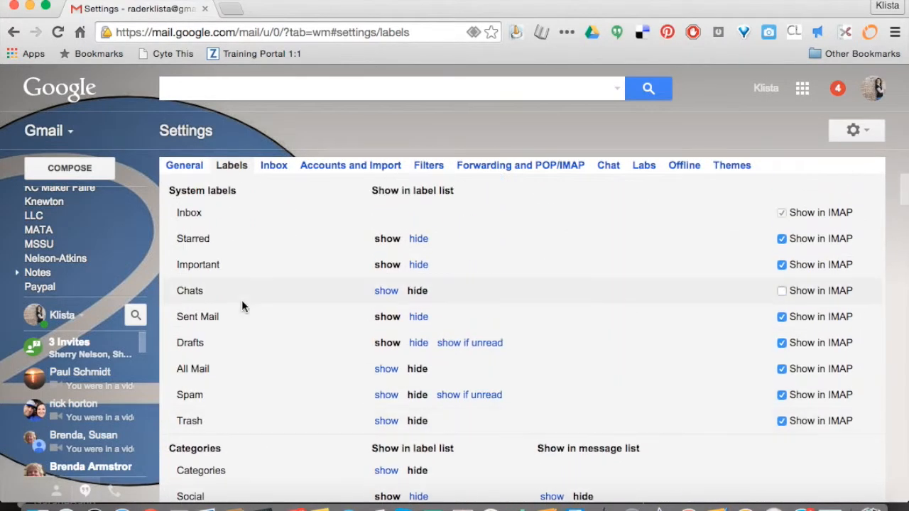
Start a new mail filter with the copied sender's email address as the From criterion and continue to its actions.
{"action": "left_click", "coordinate": [430, 165]}
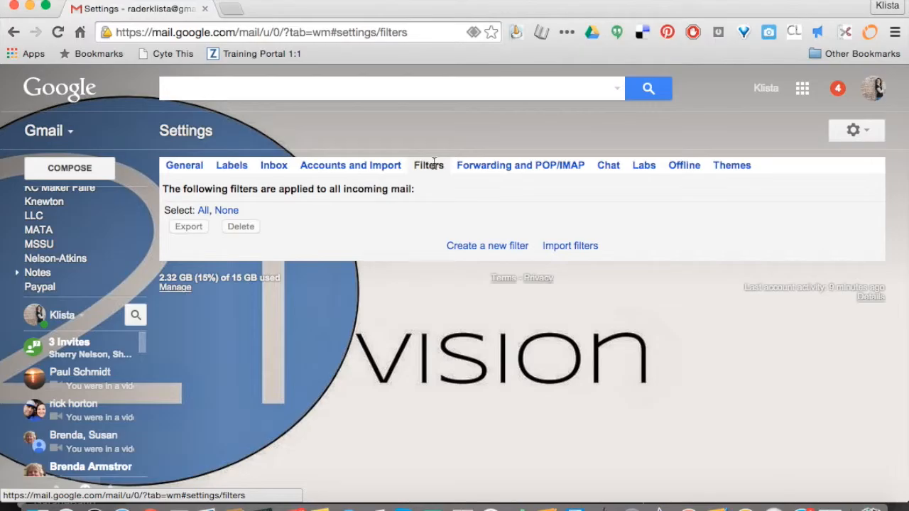
{"action": "left_click", "coordinate": [471, 247]}
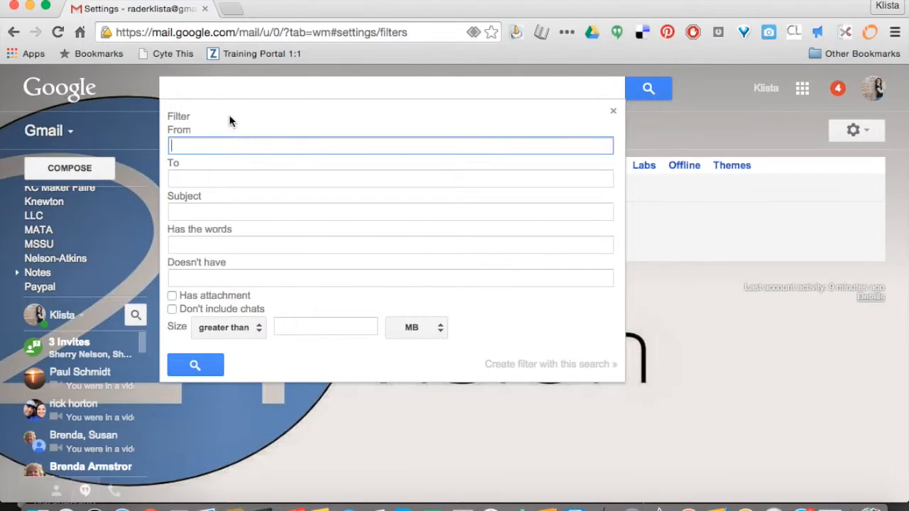
{"action": "key", "text": "super+v"}
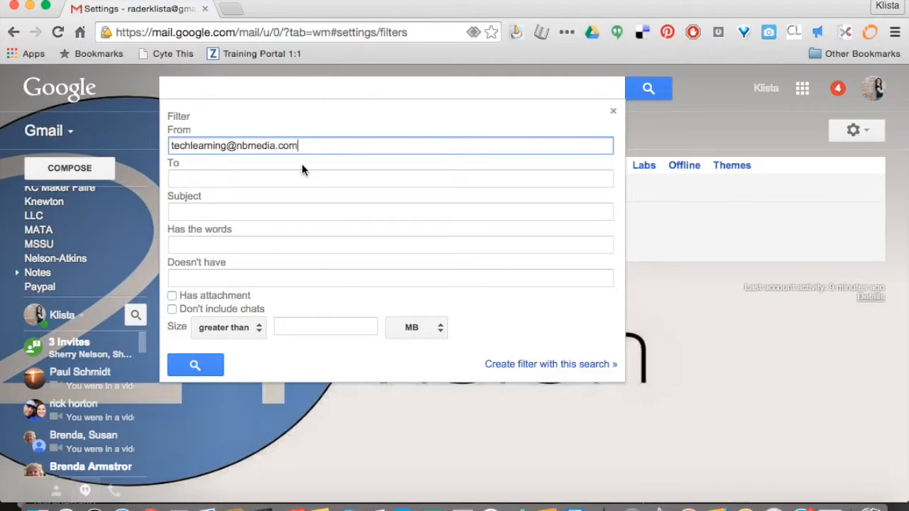
{"action": "left_click", "coordinate": [506, 365]}
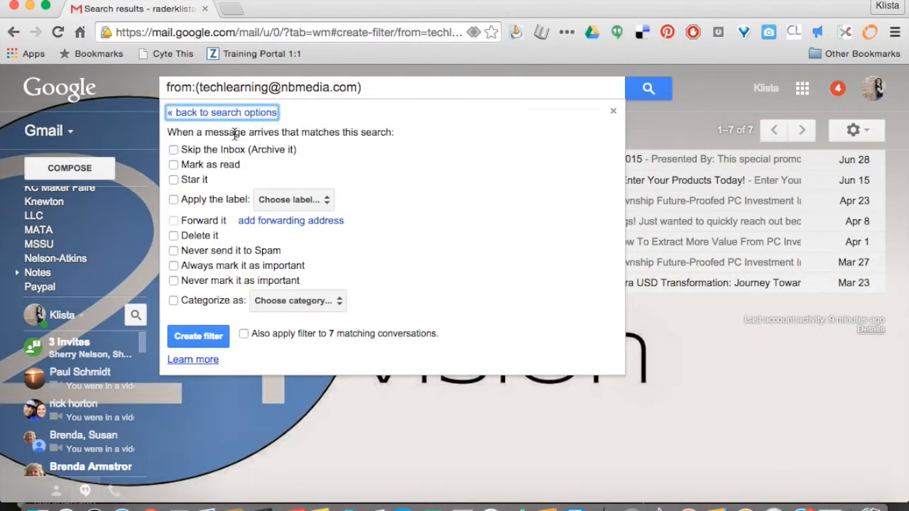
Create the filter so matching mail skips the Inbox and gets the Tech & Learning label, including existing matching conversations.
{"action": "left_click", "coordinate": [173, 150]}
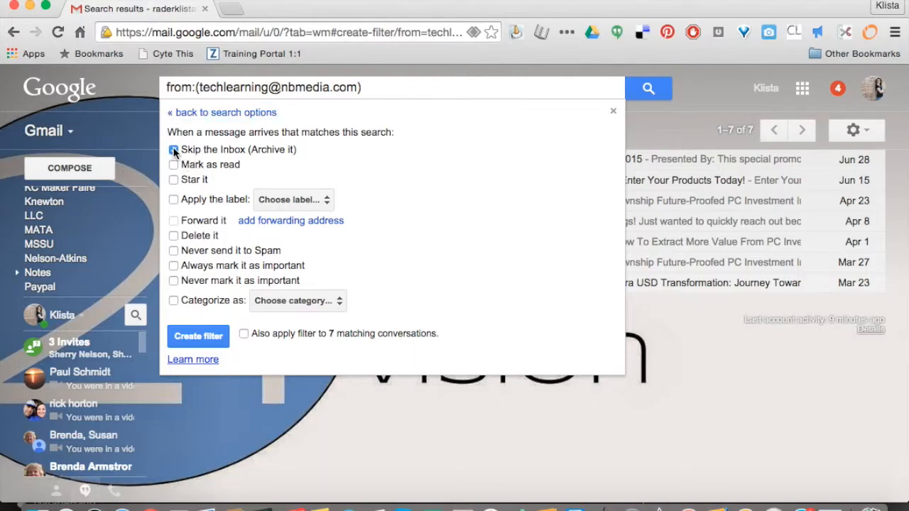
{"action": "left_click", "coordinate": [173, 200]}
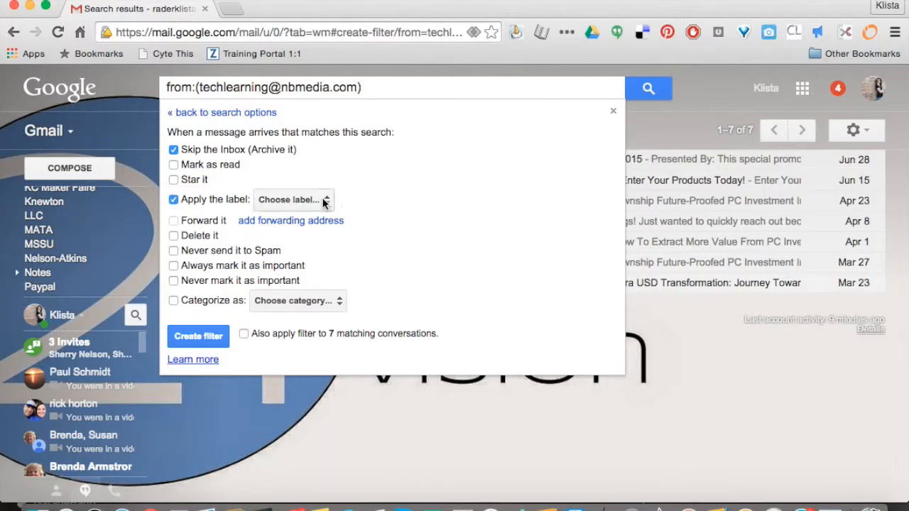
{"action": "left_click", "coordinate": [324, 201]}
{"action": "scroll", "coordinate": [335, 359], "scroll_direction": "down", "scroll_amount": 10}
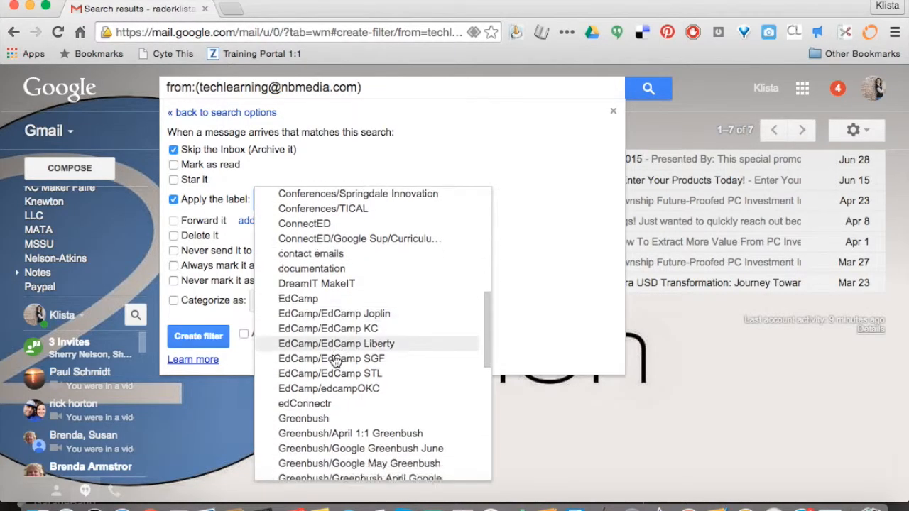
{"action": "scroll", "coordinate": [335, 358], "scroll_direction": "down", "scroll_amount": 5}
{"action": "left_click", "coordinate": [324, 393]}
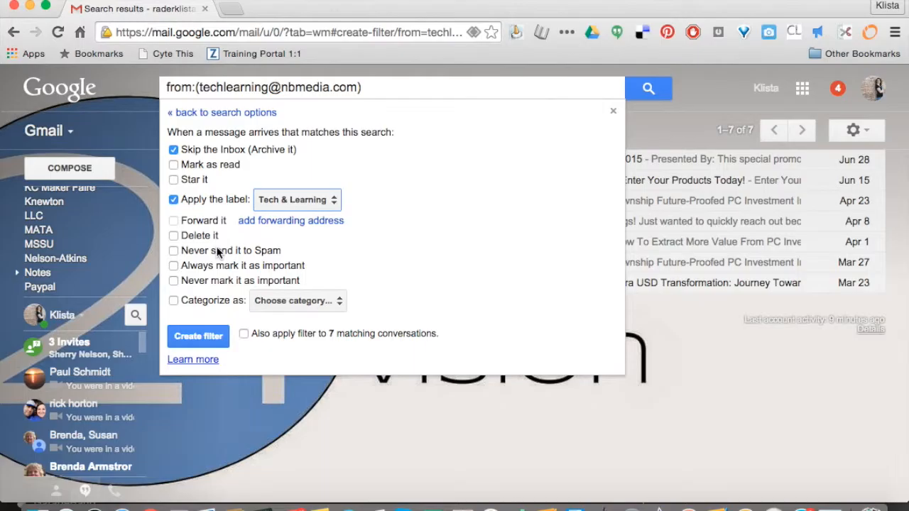
{"action": "left_click", "coordinate": [244, 334]}
{"action": "left_click", "coordinate": [197, 335]}
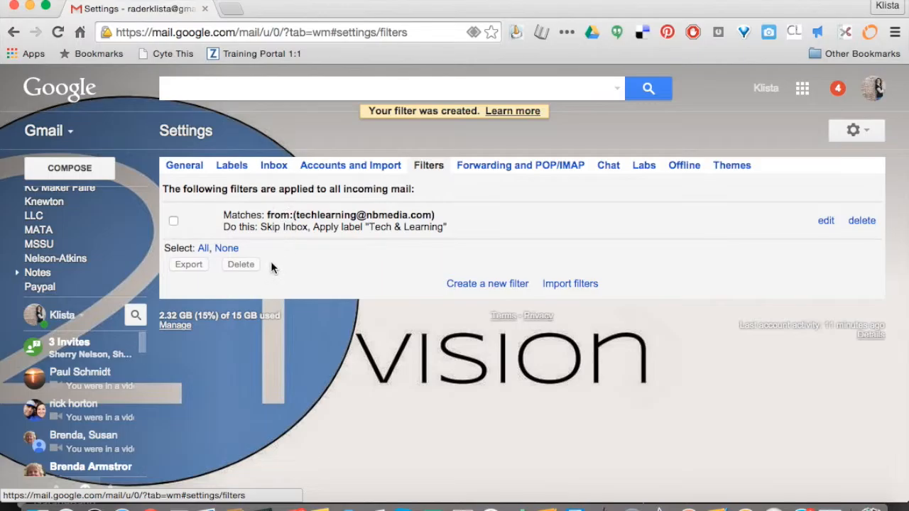
View the messages filed under the Tech & Learning label and return to the inbox.
{"action": "mouse_move", "coordinate": [47, 237]}
{"action": "scroll", "coordinate": [54, 341], "scroll_direction": "down", "scroll_amount": 1}
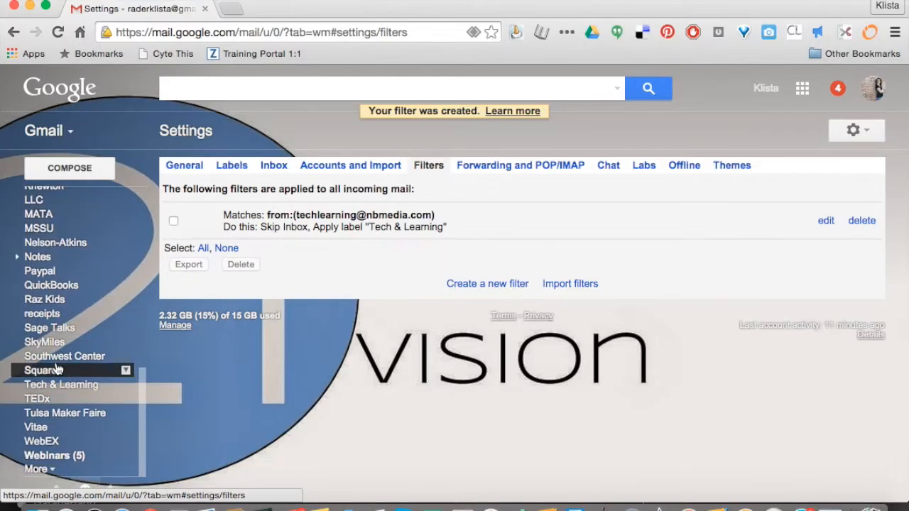
{"action": "left_click", "coordinate": [58, 384]}
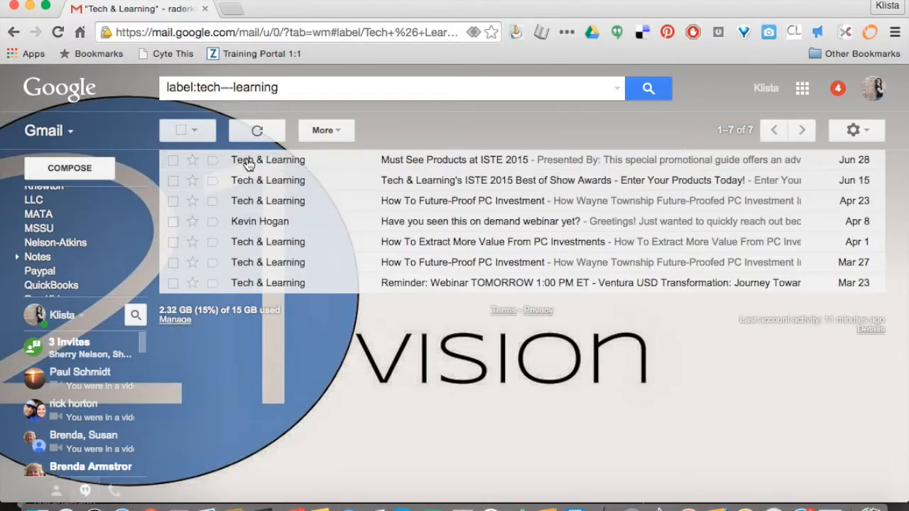
{"action": "mouse_move", "coordinate": [314, 166]}
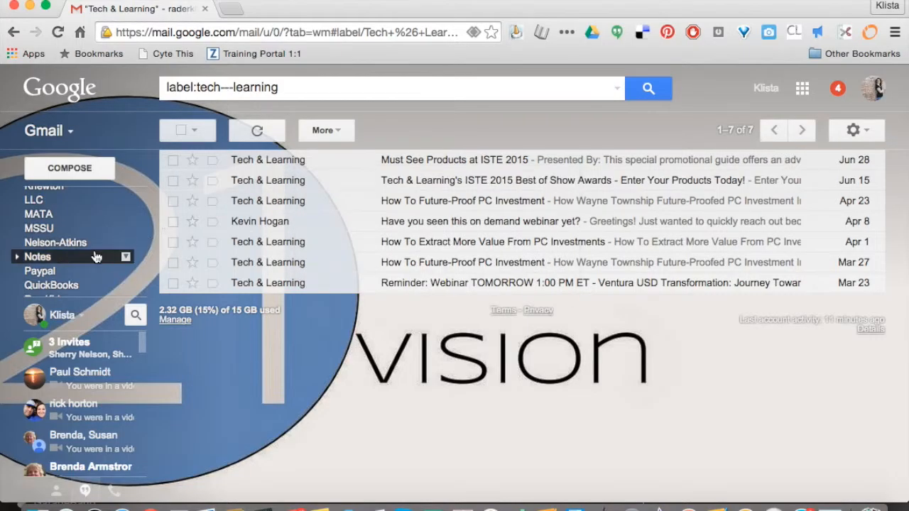
{"action": "mouse_move", "coordinate": [92, 321]}
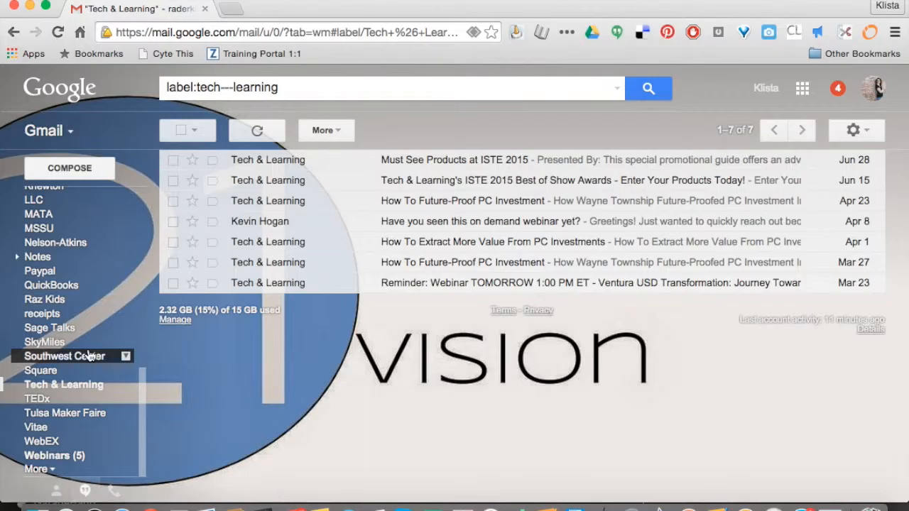
{"action": "scroll", "coordinate": [89, 352], "scroll_direction": "up", "scroll_amount": 10}
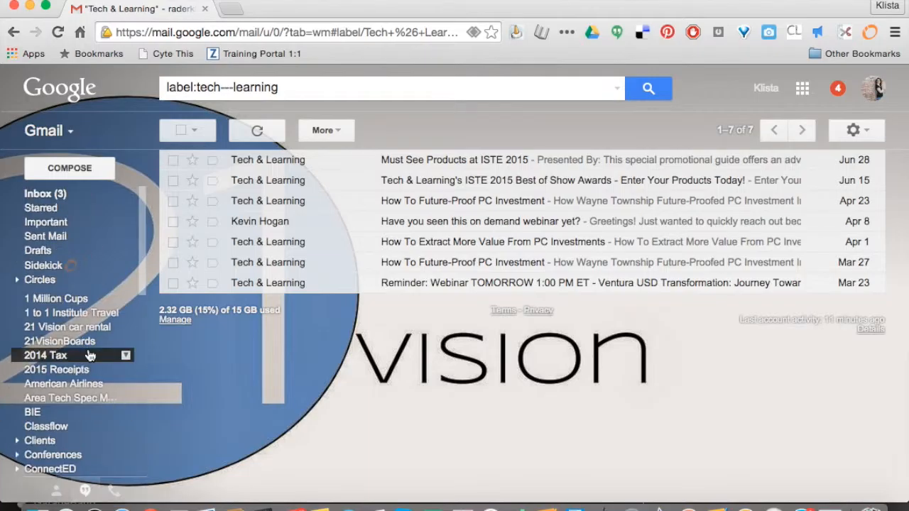
{"action": "left_click", "coordinate": [68, 197]}
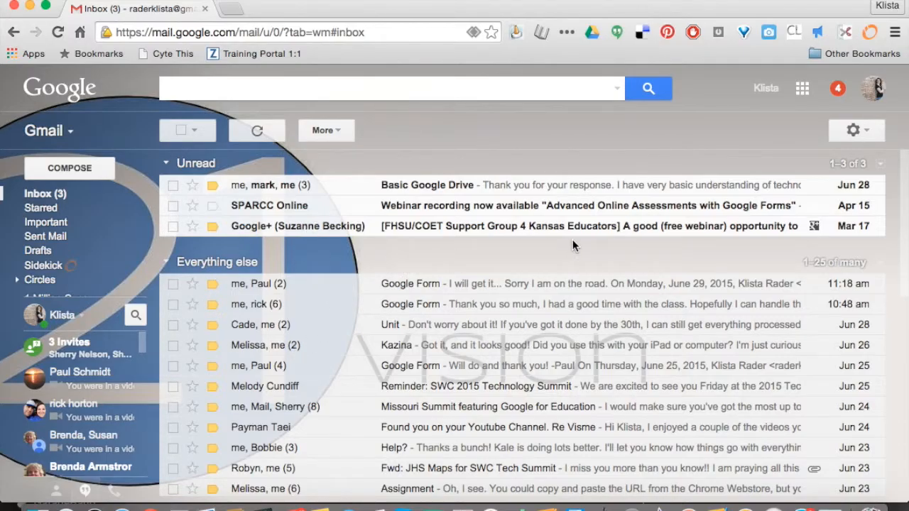
Open the inbox settings, choose Unread first as the inbox type and look over the remaining inbox options.
{"action": "left_click", "coordinate": [868, 140]}
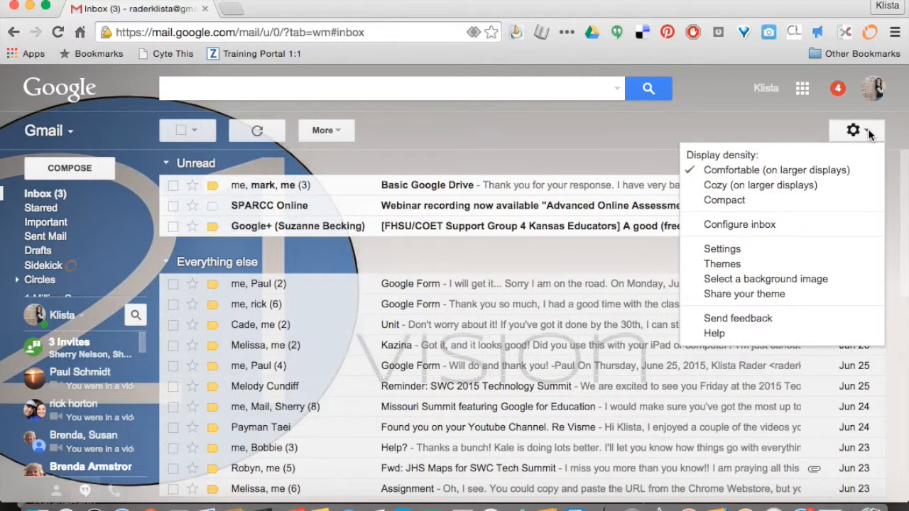
{"action": "left_click", "coordinate": [731, 249]}
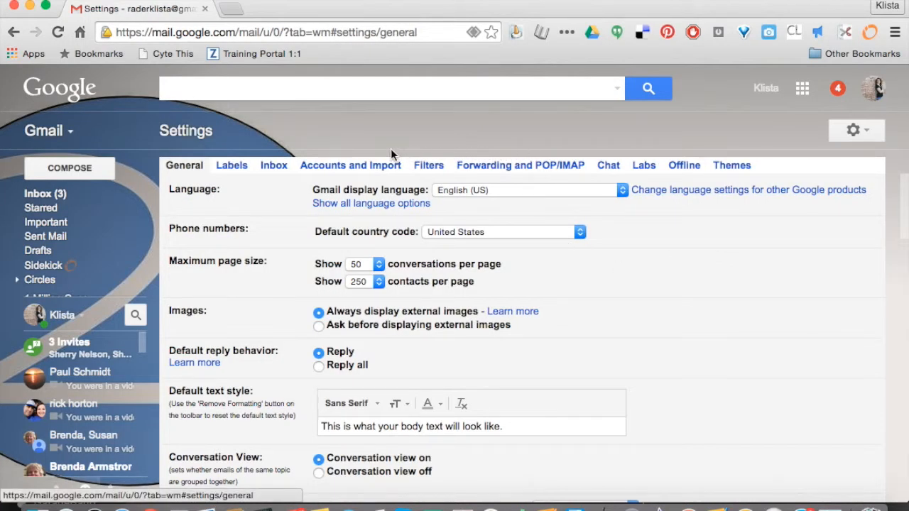
{"action": "left_click", "coordinate": [282, 164]}
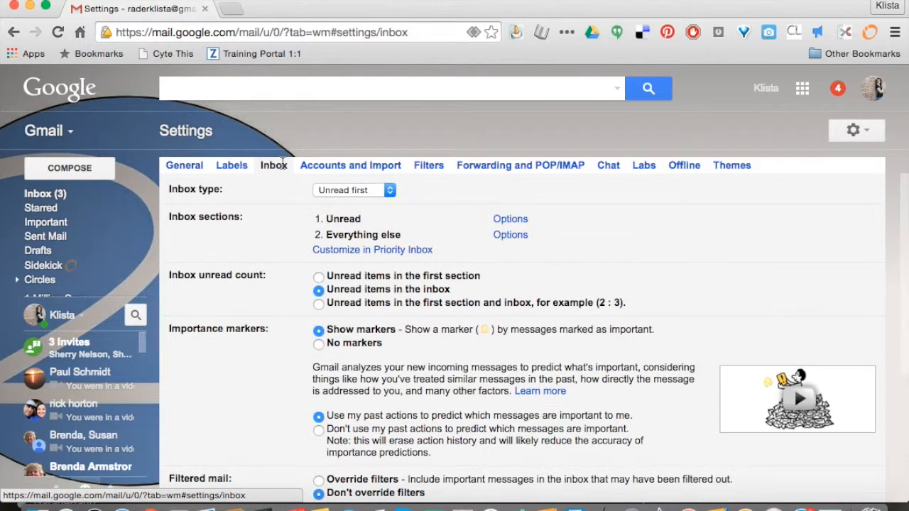
{"action": "left_click", "coordinate": [373, 193]}
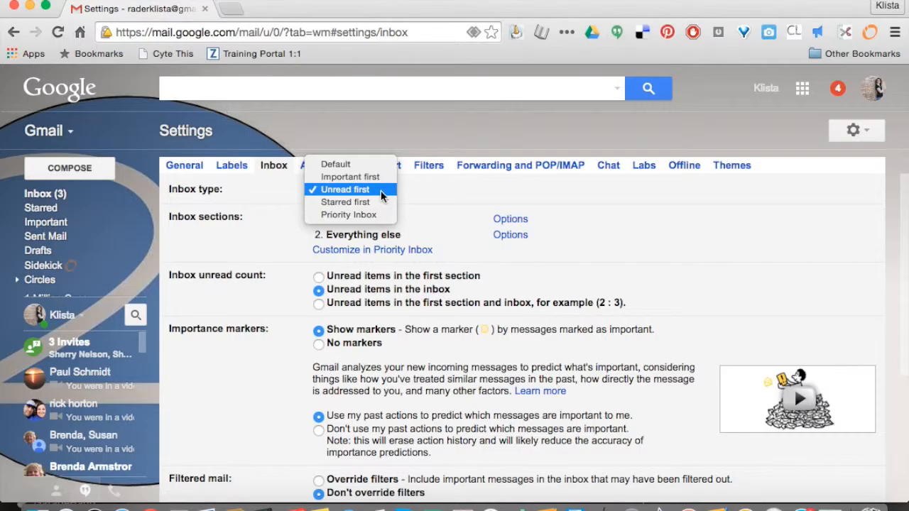
{"action": "left_click", "coordinate": [382, 193]}
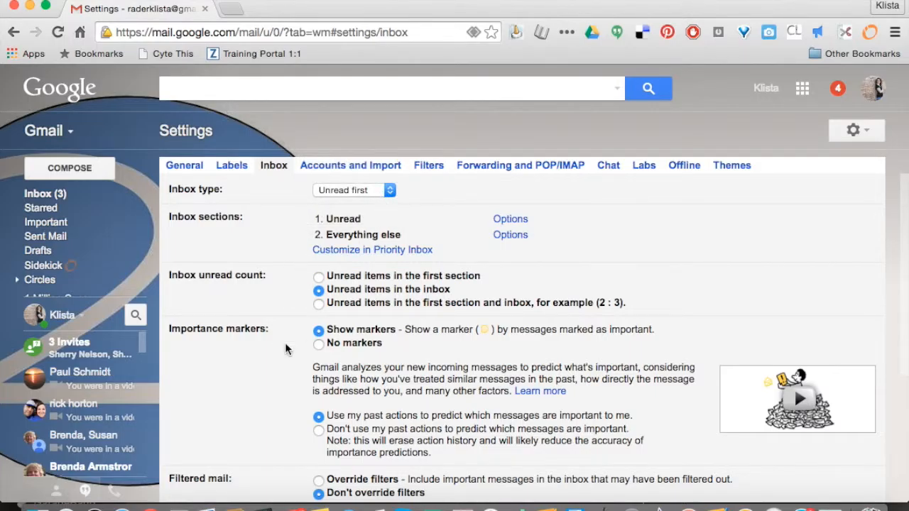
{"action": "scroll", "coordinate": [289, 351], "scroll_direction": "down", "scroll_amount": 2}
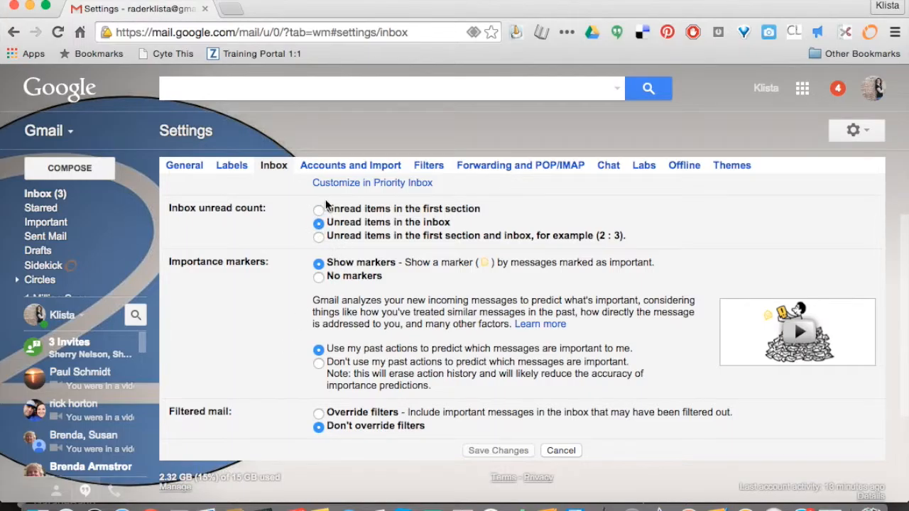
{"action": "scroll", "coordinate": [292, 359], "scroll_direction": "down", "scroll_amount": 2}
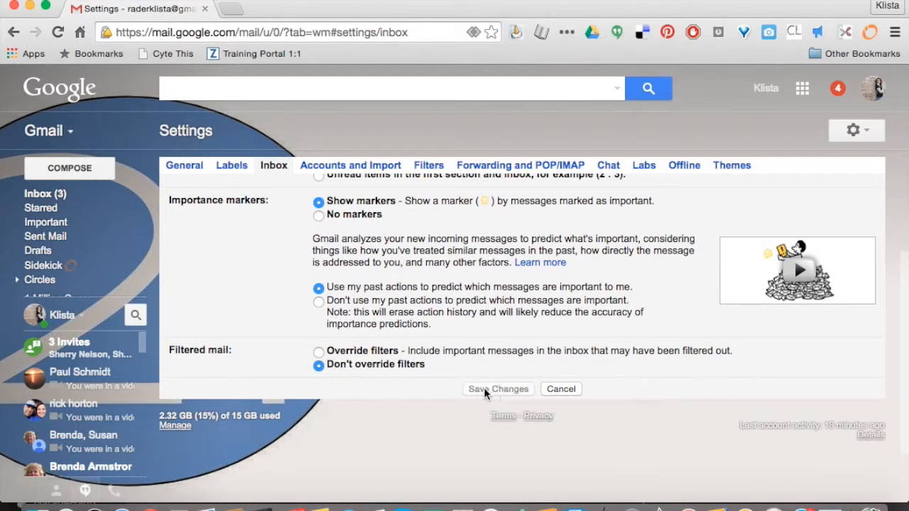
{"action": "scroll", "coordinate": [462, 383], "scroll_direction": "up", "scroll_amount": 4}
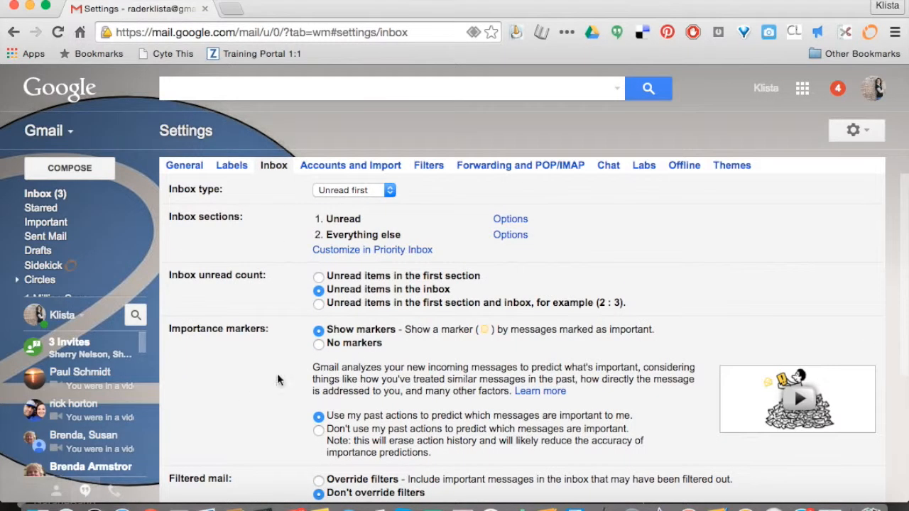